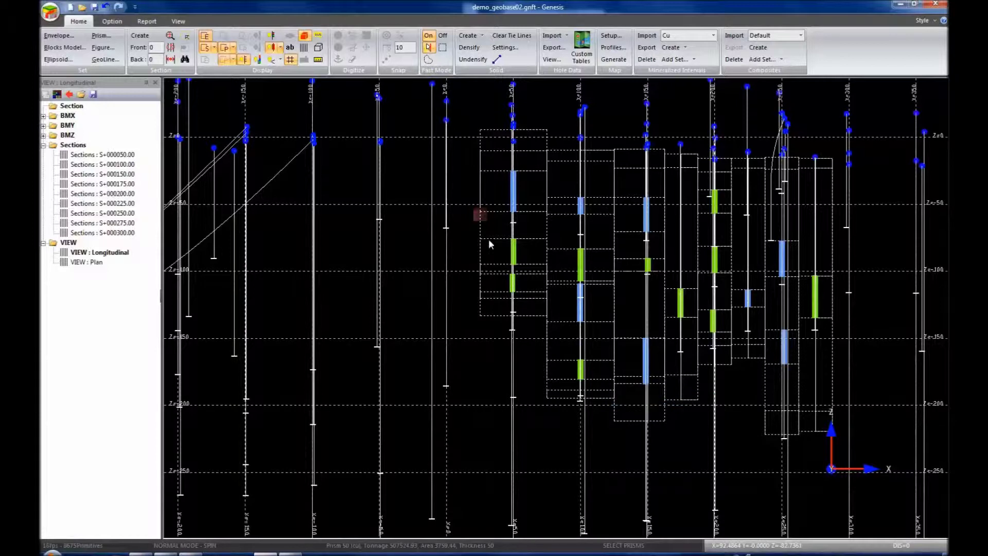
Step: Link all prisms tagged "cu" from the prism on section 50 in the longitudinal view
{"action": "left_click", "coordinate": [493, 241]}
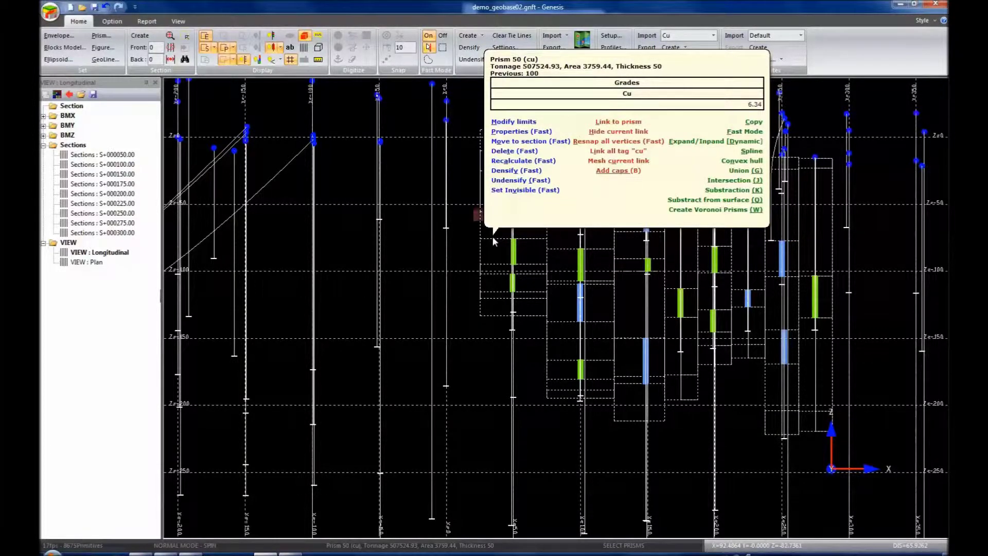
{"action": "left_click", "coordinate": [595, 152]}
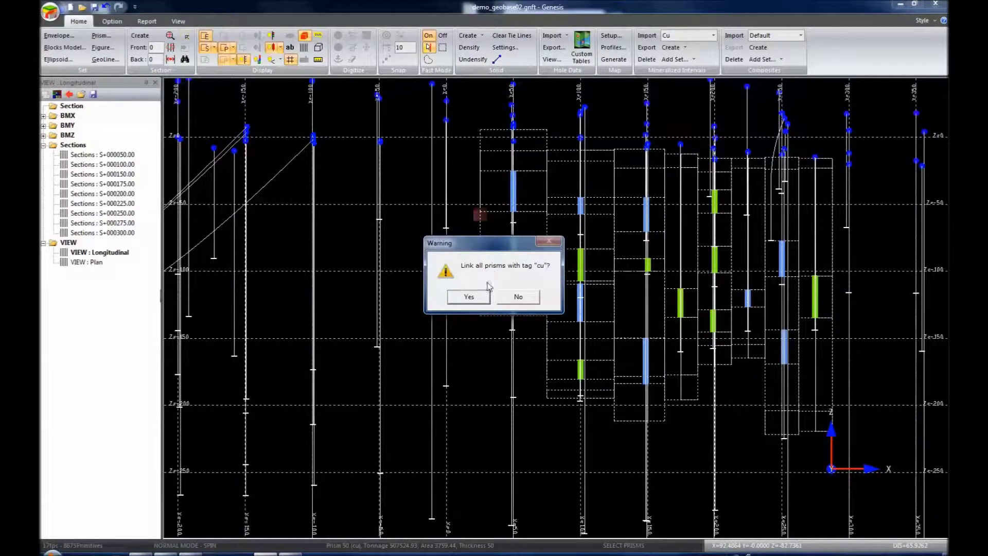
{"action": "left_click", "coordinate": [469, 297]}
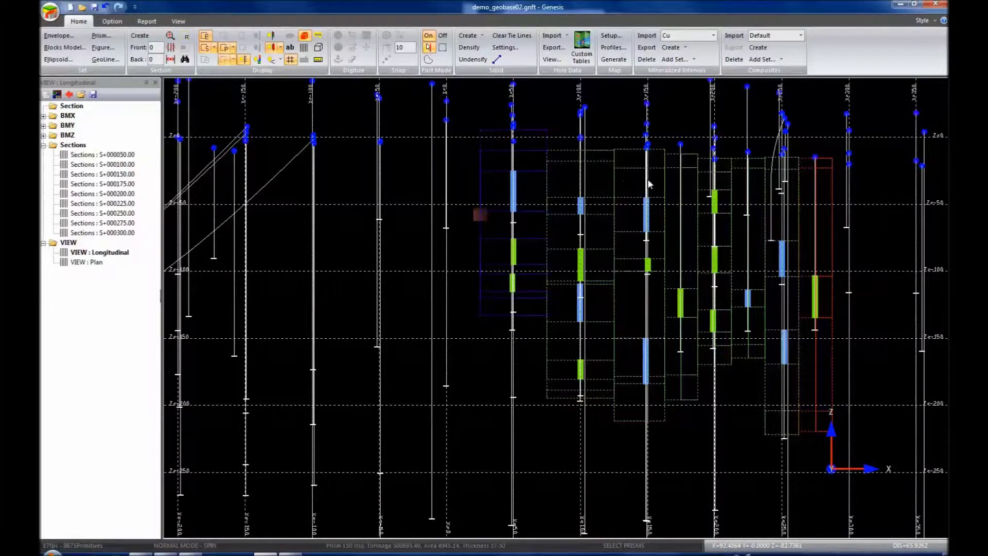
Step: Add end caps to the linked cu prisms with a 0.1 m reduction for both the front and back caps
{"action": "right_click", "coordinate": [536, 211]}
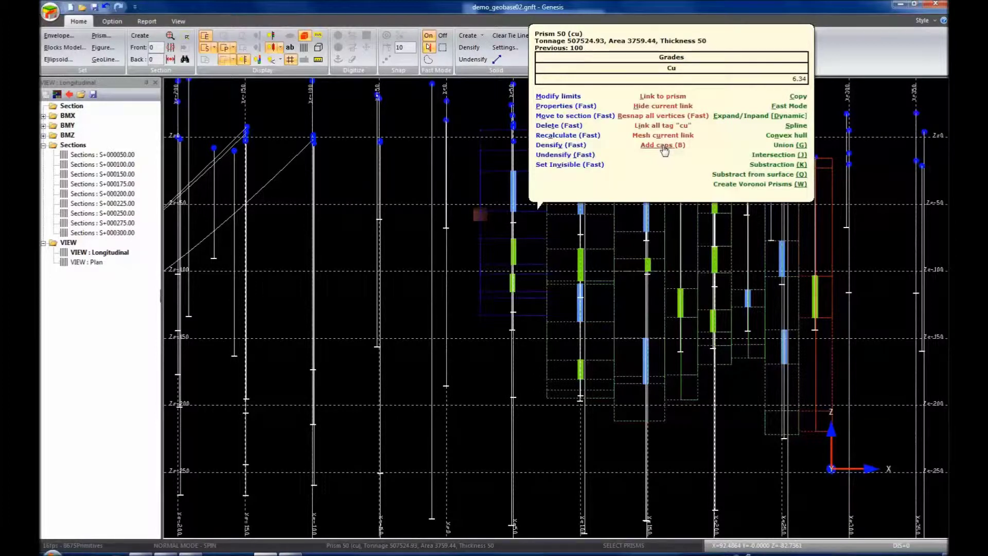
{"action": "left_click", "coordinate": [663, 145]}
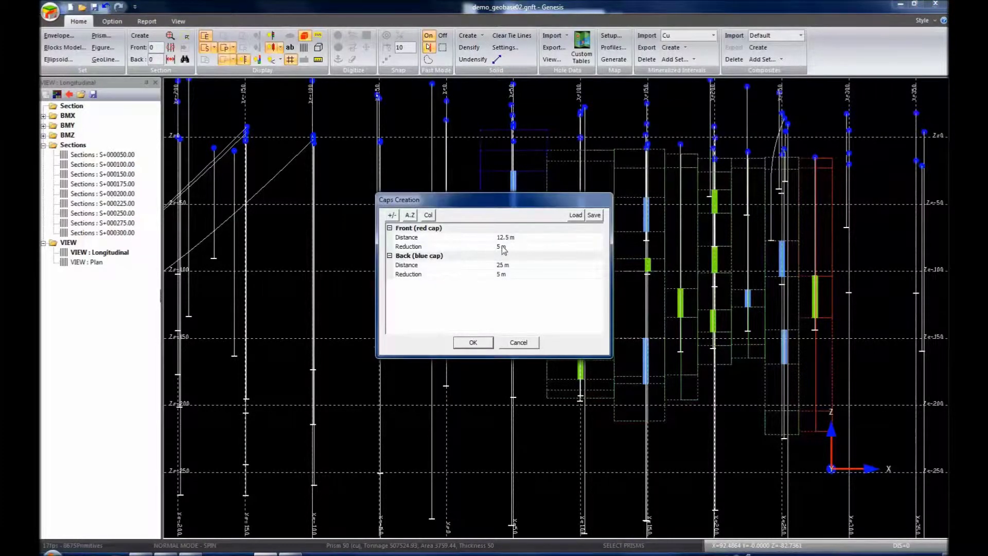
{"action": "left_click_drag", "start_coordinate": [483, 207], "coordinate": [356, 213]}
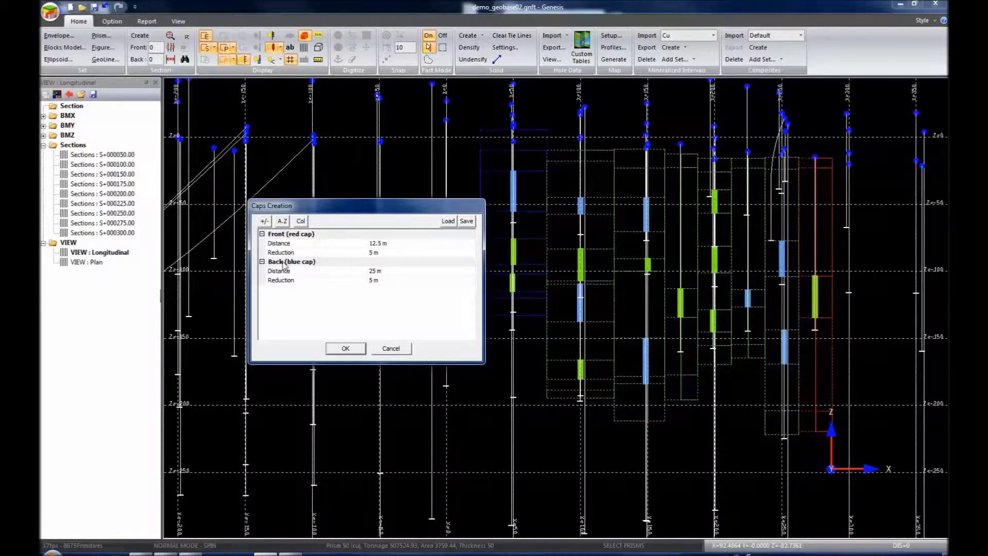
{"action": "left_click_drag", "start_coordinate": [325, 206], "coordinate": [275, 197]}
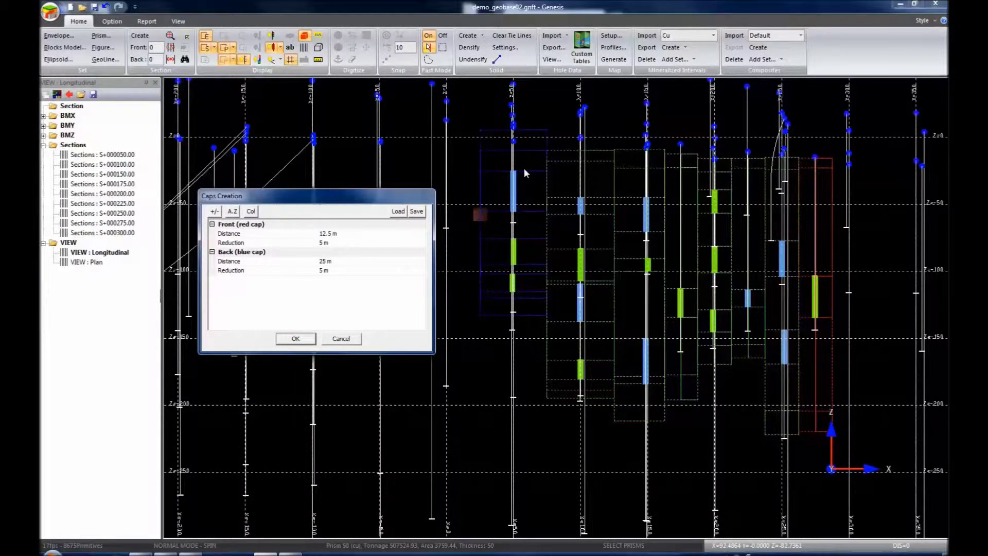
{"action": "left_click", "coordinate": [338, 242]}
{"action": "left_click", "coordinate": [292, 240]}
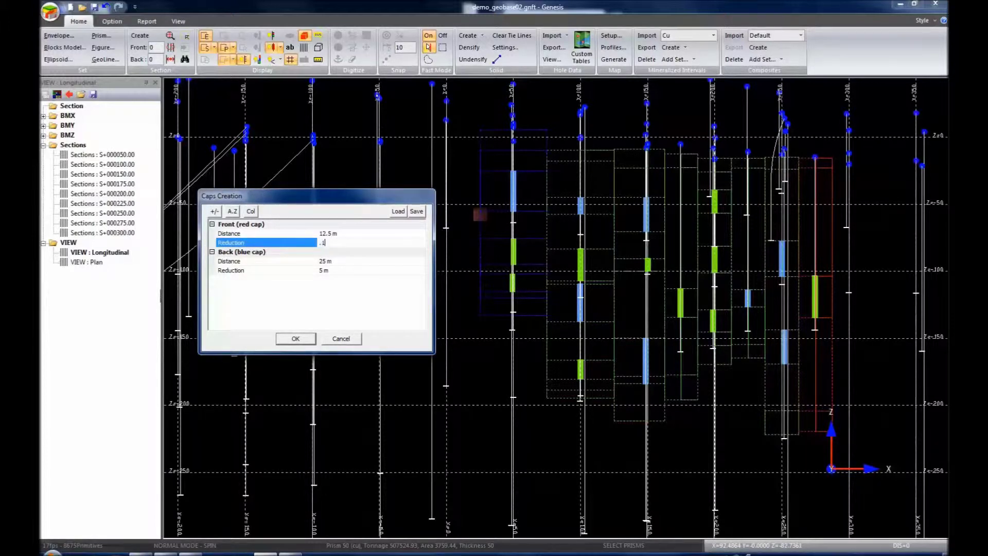
{"action": "key", "text": "Down"}
{"action": "key", "text": "Down"}
{"action": "key", "text": "Down"}
{"action": "type", "text": "."}
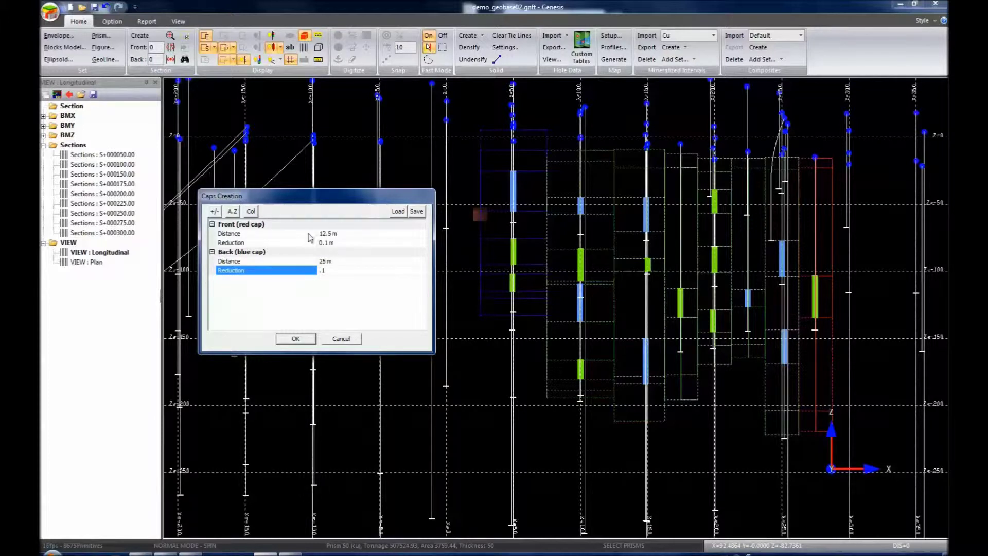
{"action": "left_click", "coordinate": [296, 339]}
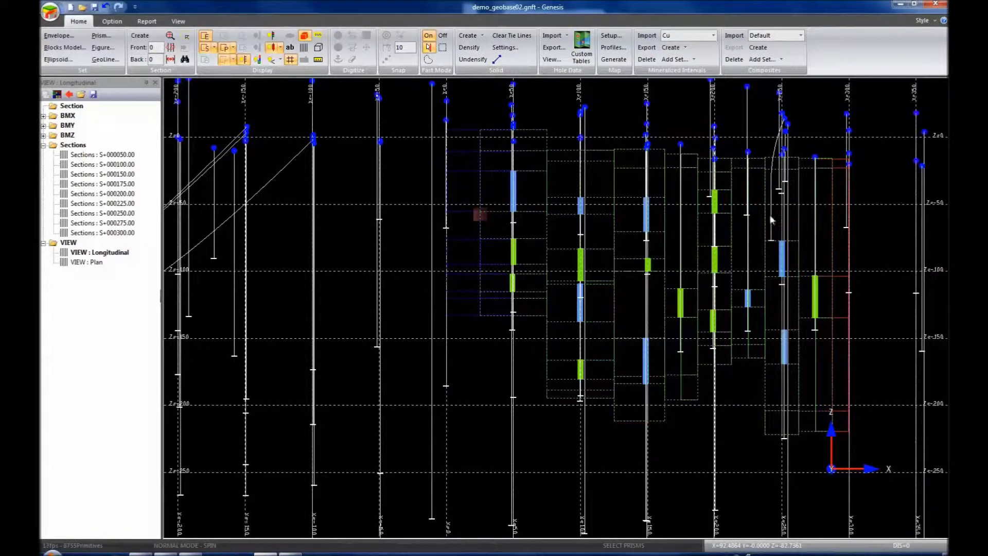
Step: Check the prism list for the cap prisms and mesh the current cu link into an envelope, accepting deletion of the existing tie lines
{"action": "double_click", "coordinate": [497, 212]}
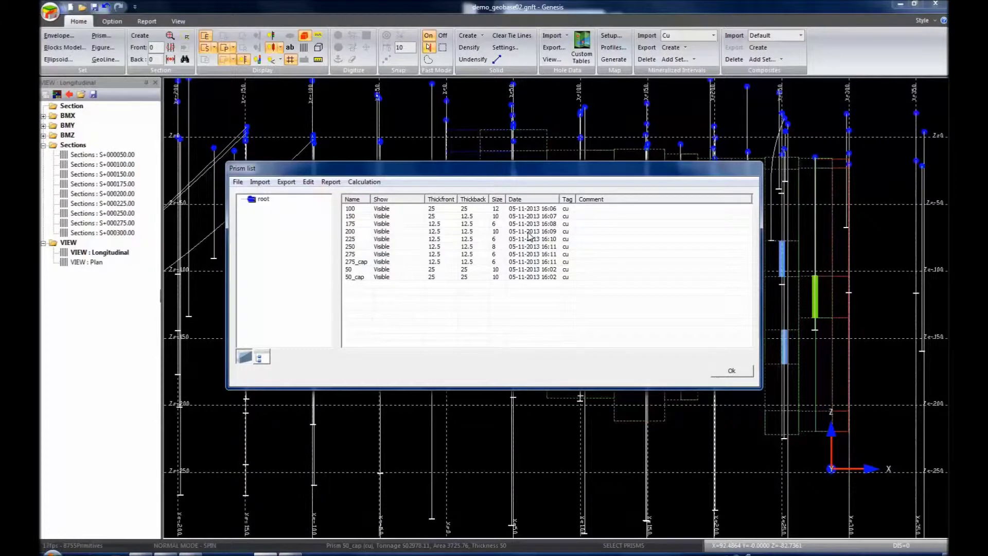
{"action": "left_click", "coordinate": [731, 370]}
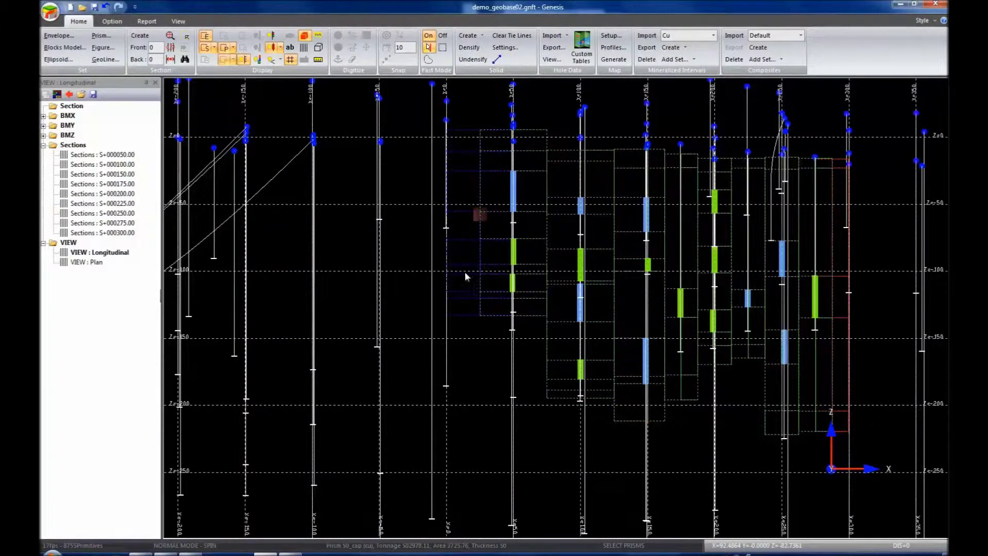
{"action": "mouse_move", "coordinate": [465, 264]}
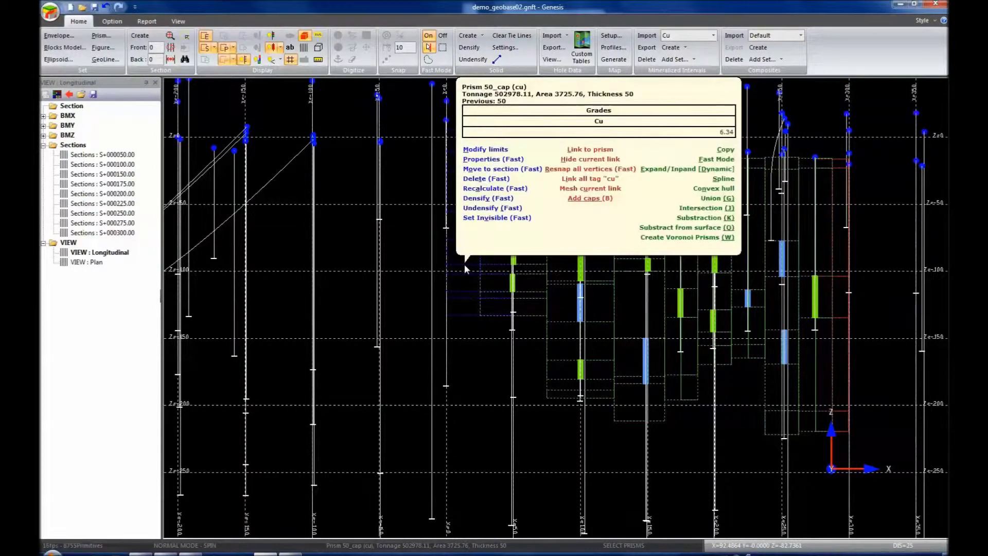
{"action": "left_click", "coordinate": [577, 190]}
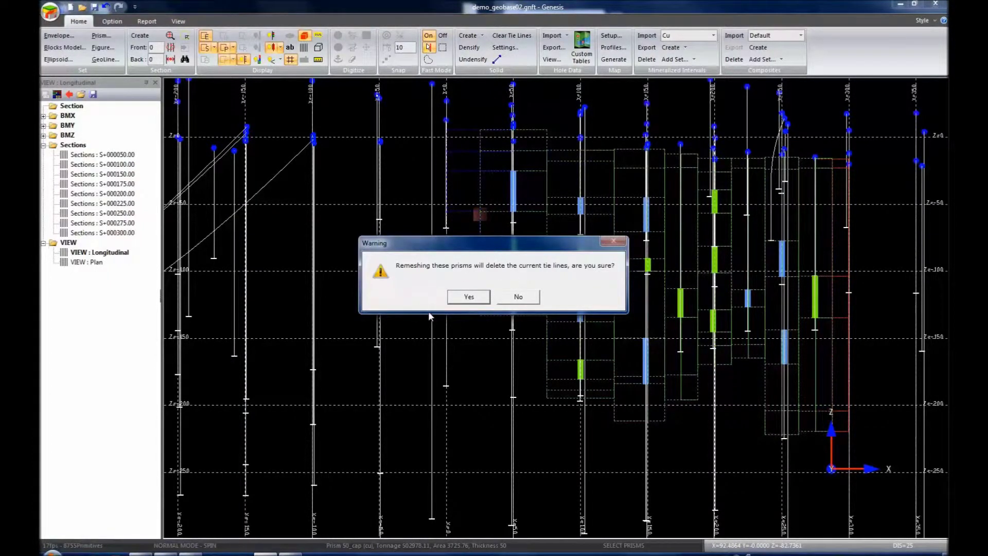
{"action": "left_click", "coordinate": [467, 298]}
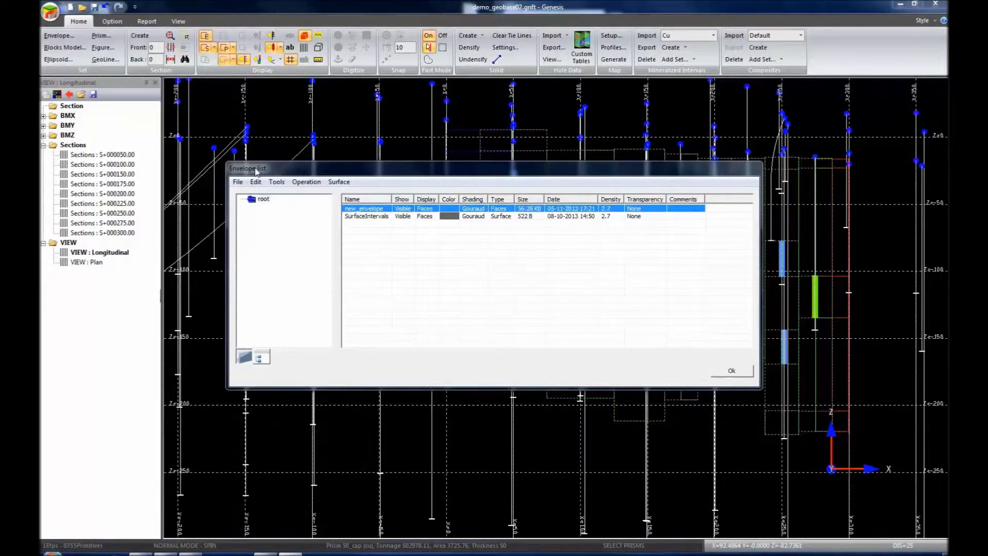
Step: Rename the new envelope as cu_envelope
{"action": "left_click", "coordinate": [368, 208]}
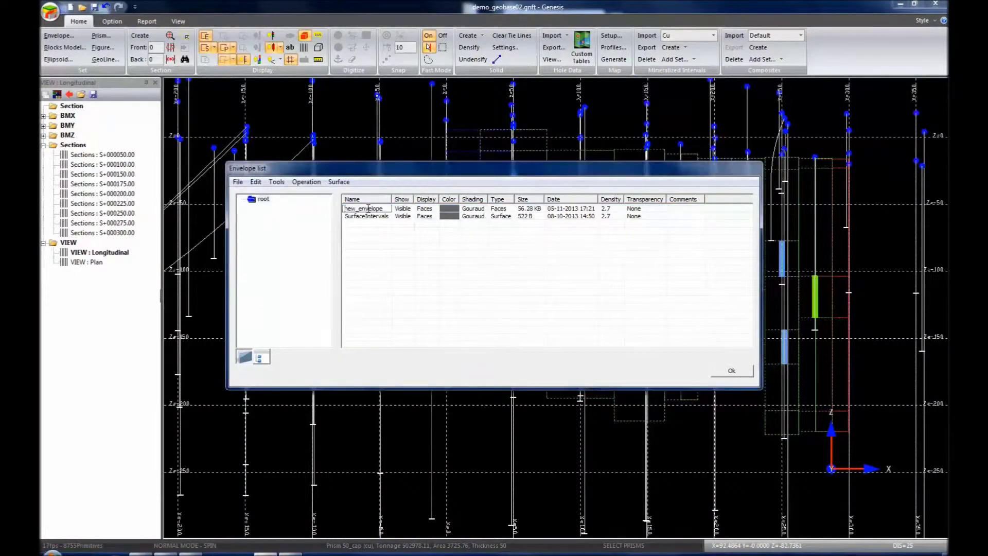
{"action": "left_click_drag", "start_coordinate": [382, 211], "coordinate": [266, 211]}
{"action": "type", "text": "cu_enve"}
{"action": "key", "text": "Return"}
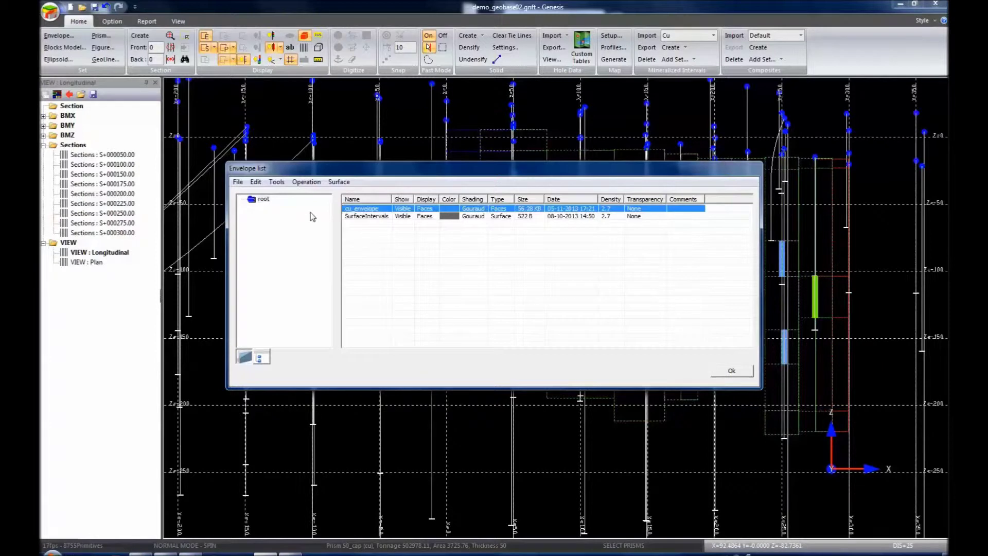
Step: Colour cu_envelope red, keeping it visible with Faces display and Gouraud shading, and close the envelope list
{"action": "left_click", "coordinate": [405, 208]}
{"action": "left_click", "coordinate": [405, 218]}
{"action": "left_click", "coordinate": [423, 210]}
{"action": "left_click", "coordinate": [427, 233]}
{"action": "left_click", "coordinate": [447, 209]}
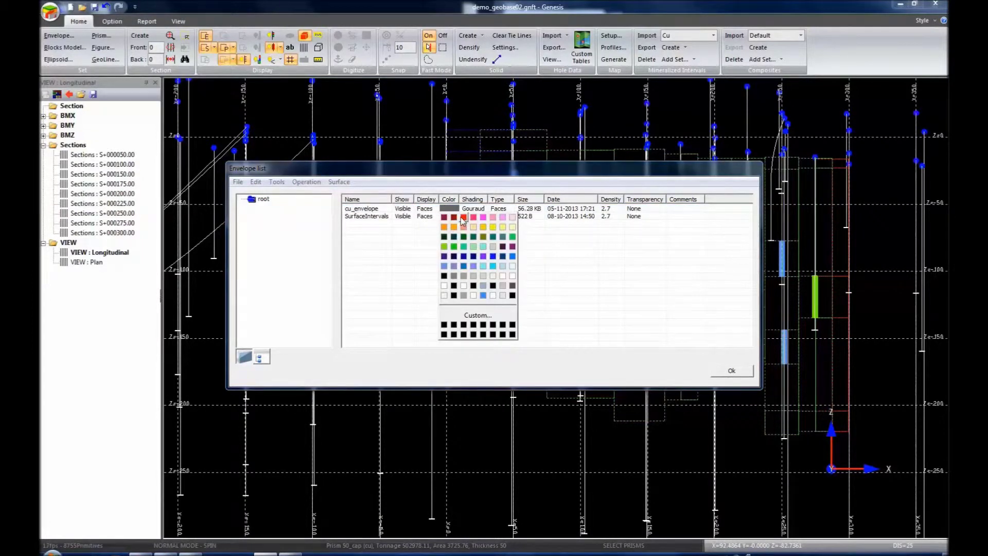
{"action": "left_click", "coordinate": [462, 221]}
{"action": "left_click", "coordinate": [481, 212]}
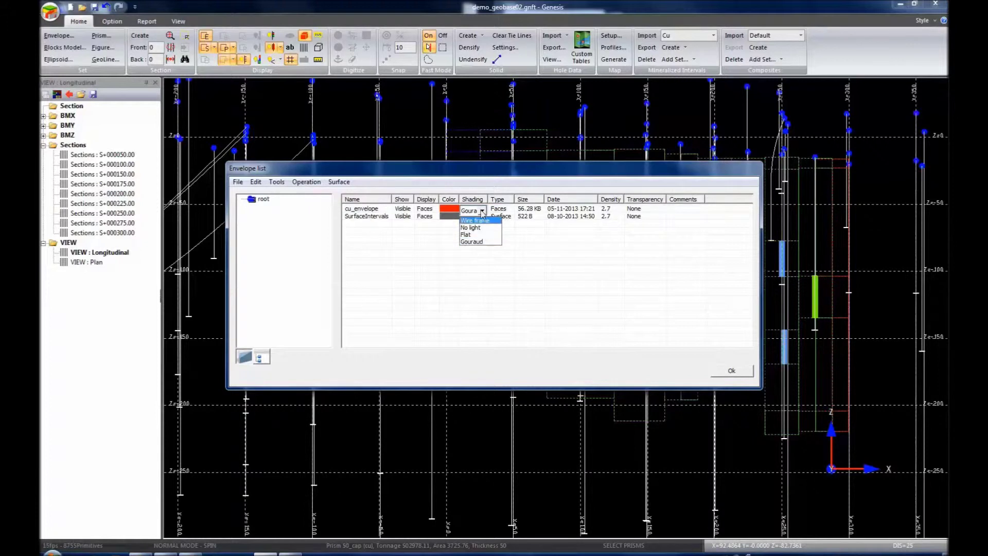
{"action": "left_click", "coordinate": [481, 212]}
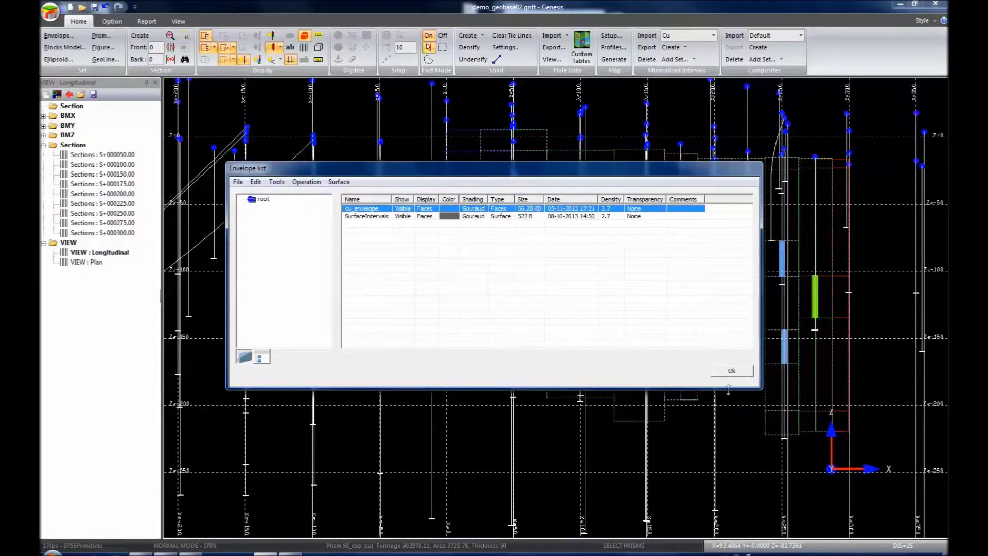
{"action": "left_click", "coordinate": [732, 371]}
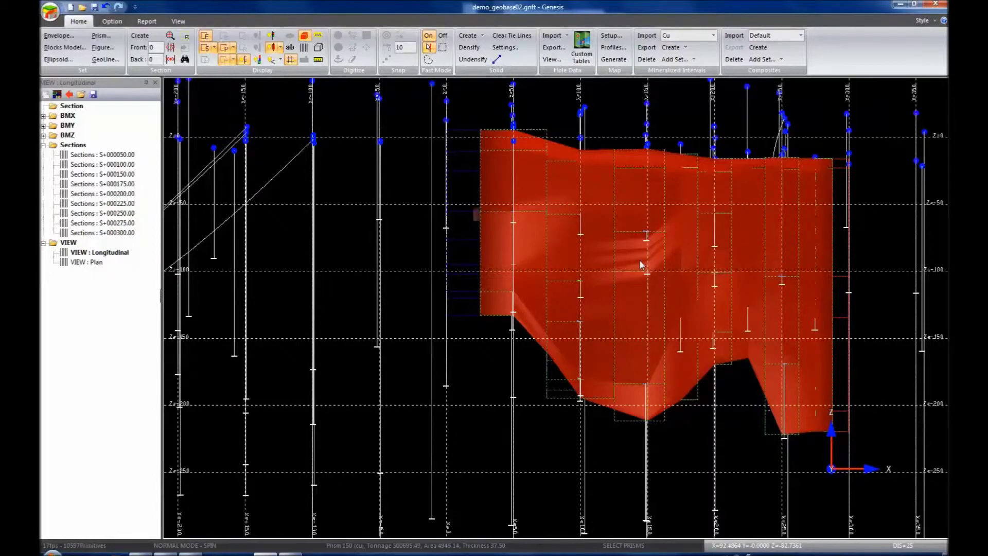
Step: Switch object selection to envelopes and query the volume of the red cu_envelope solid in 3D
{"action": "left_click_drag", "start_coordinate": [639, 259], "coordinate": [425, 353]}
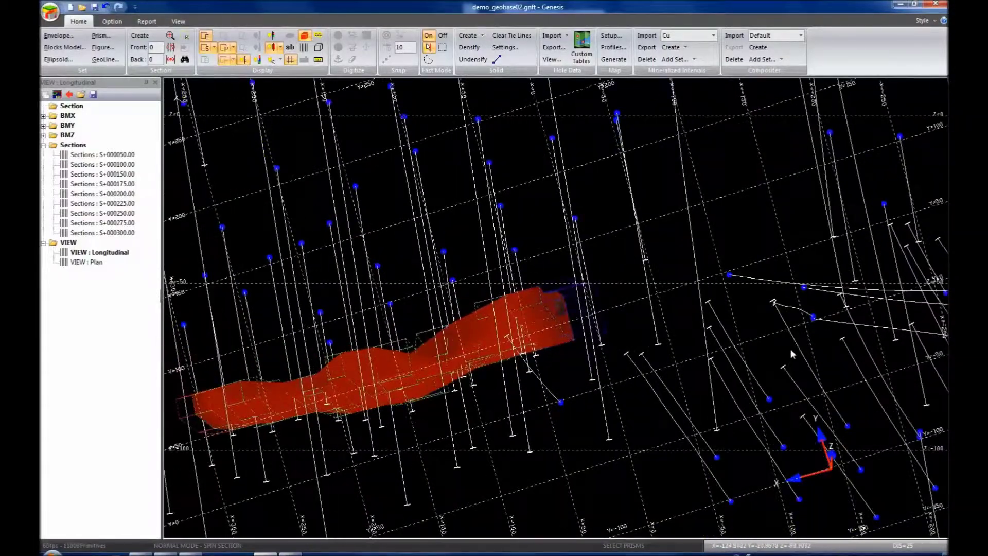
{"action": "right_click", "coordinate": [483, 361]}
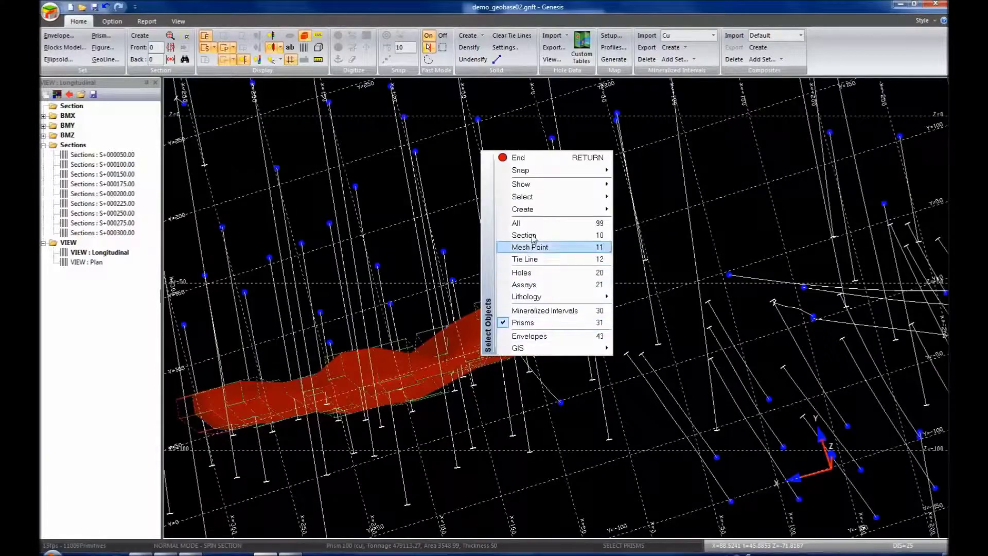
{"action": "mouse_move", "coordinate": [531, 198]}
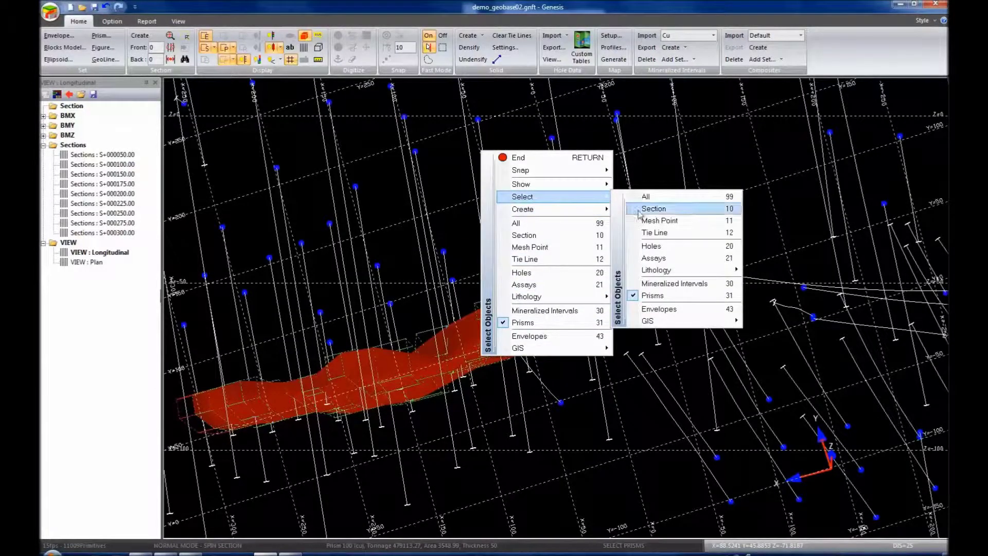
{"action": "left_click", "coordinate": [643, 312]}
{"action": "left_click", "coordinate": [464, 344]}
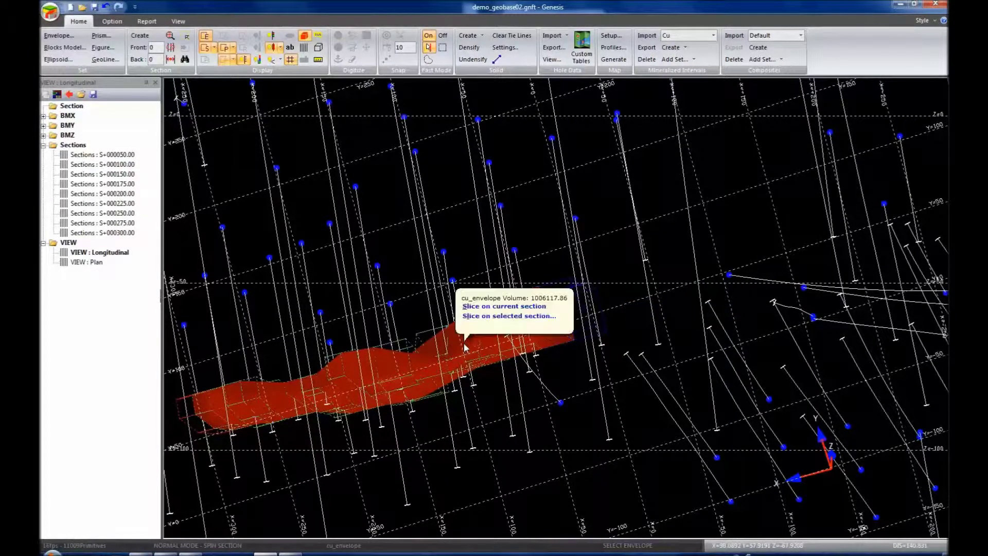